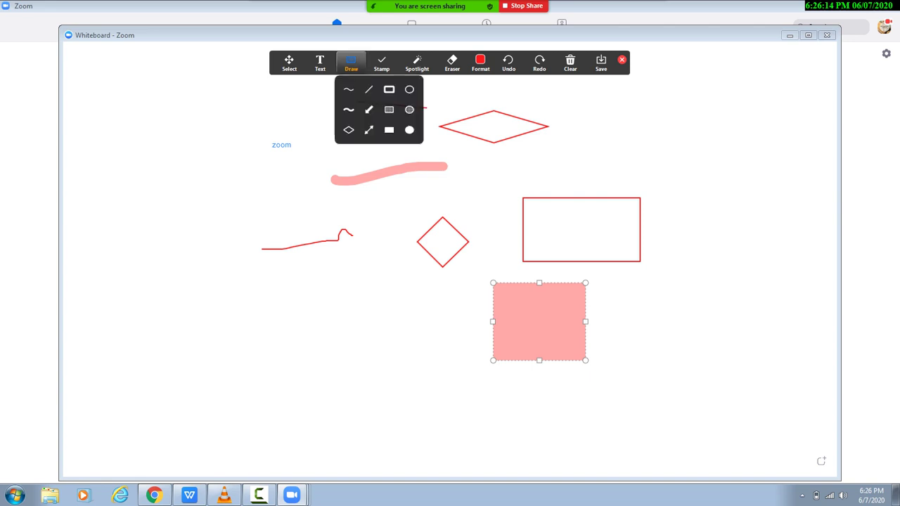
Draw a solid red filled square directly below the end of the thin freehand line.
{"action": "left_click", "coordinate": [389, 130]}
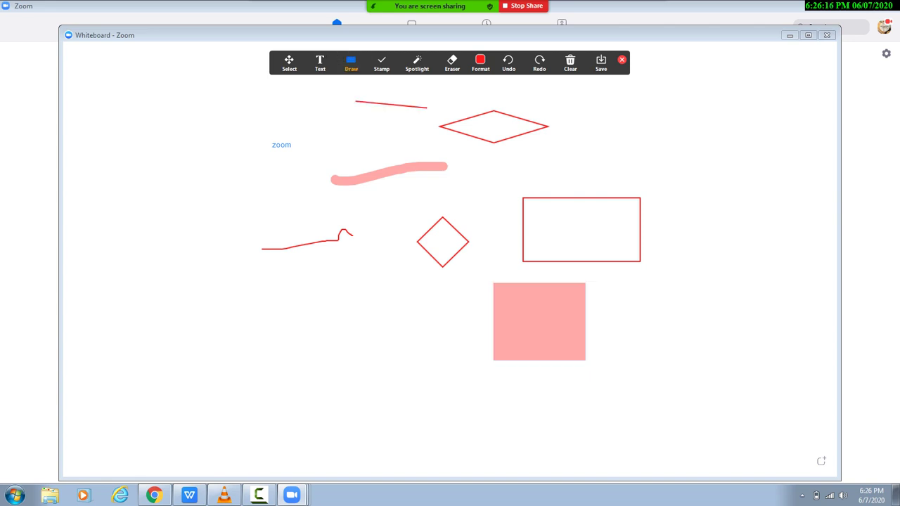
{"action": "left_click_drag", "start_coordinate": [332, 248], "coordinate": [415, 328]}
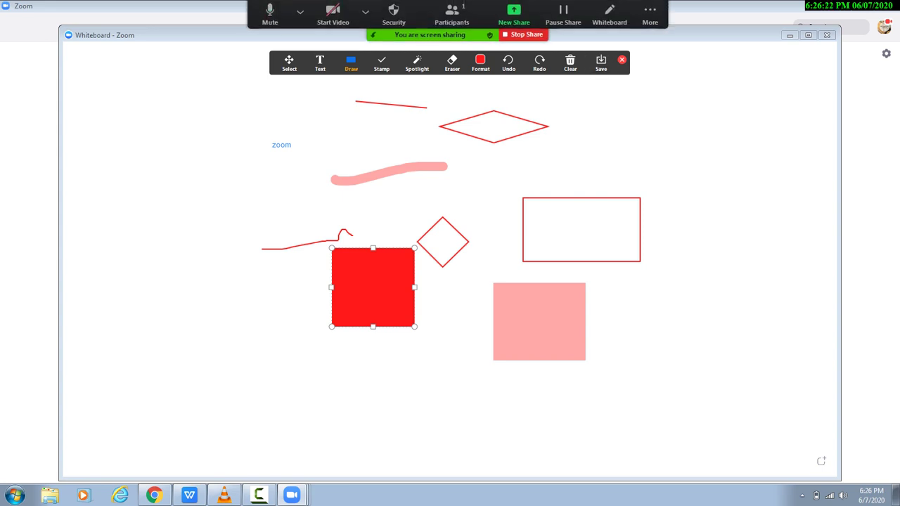
Switch to the Spotlight pointer to point at the whiteboard shapes.
{"action": "left_click", "coordinate": [416, 64]}
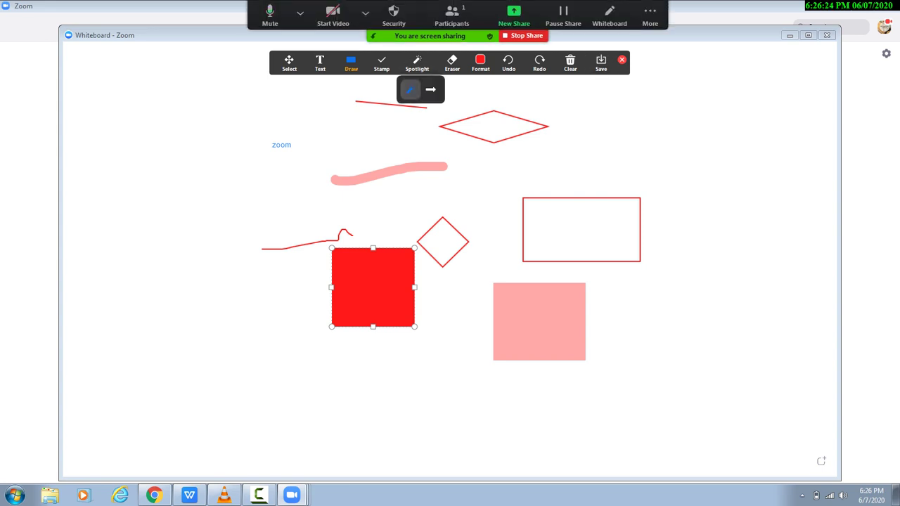
{"action": "left_click", "coordinate": [411, 89]}
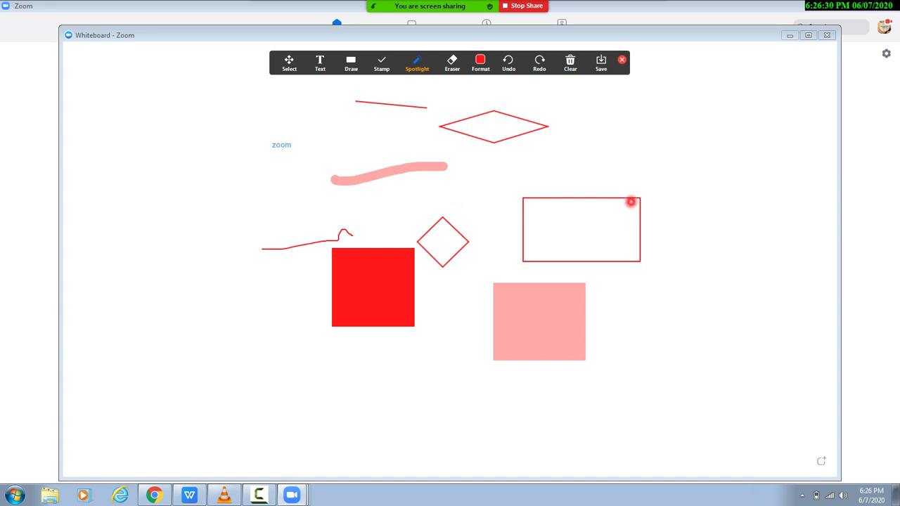
Use the arrow pointer to mark several spots on the whiteboard, ending in the empty area below the solid red square.
{"action": "mouse_move", "coordinate": [419, 49]}
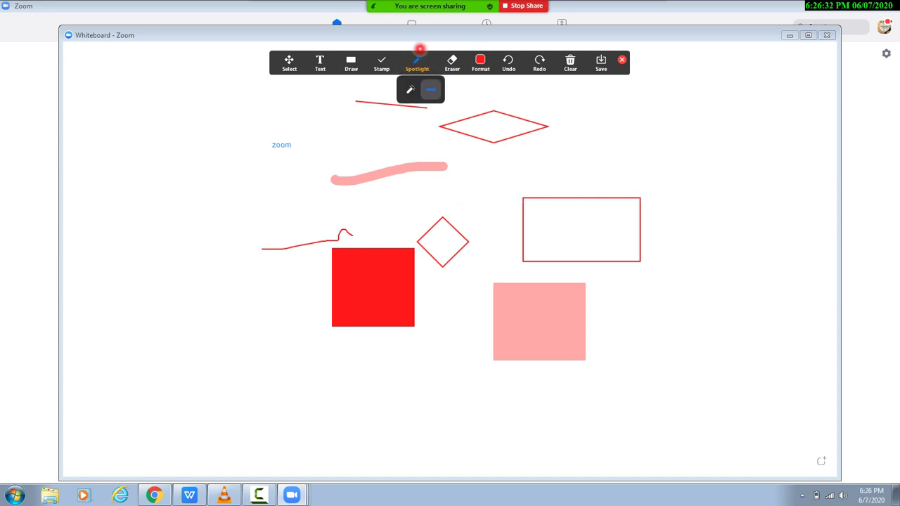
{"action": "left_click", "coordinate": [430, 89]}
{"action": "left_click", "coordinate": [204, 167]}
{"action": "left_click", "coordinate": [232, 232]}
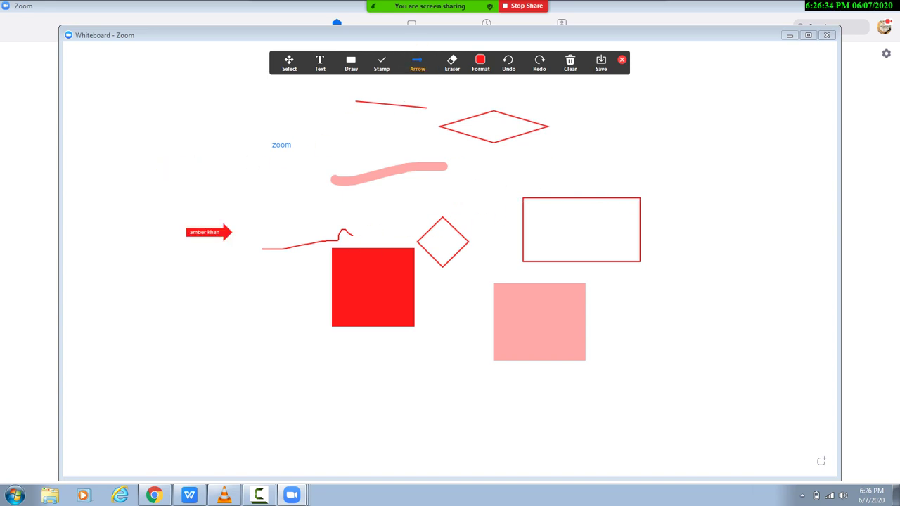
{"action": "left_click", "coordinate": [422, 209]}
{"action": "left_click", "coordinate": [629, 132]}
{"action": "left_click", "coordinate": [693, 322]}
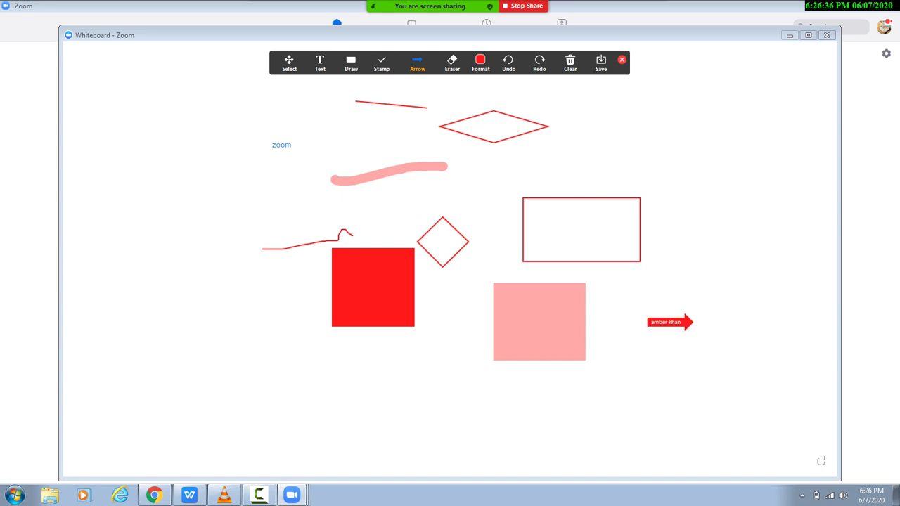
{"action": "left_click", "coordinate": [355, 387]}
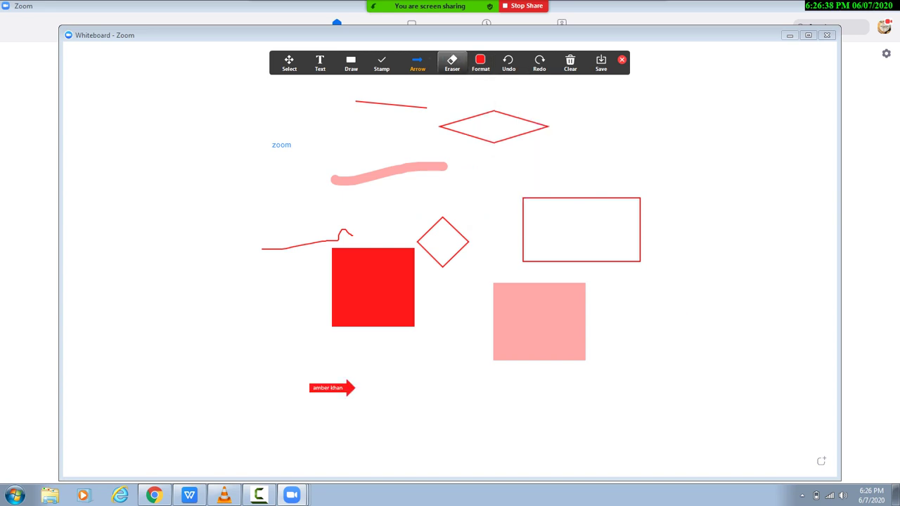
Erase the "zoom" text, the straight line, the wide diamond and the thick pink stroke.
{"action": "left_click", "coordinate": [452, 63]}
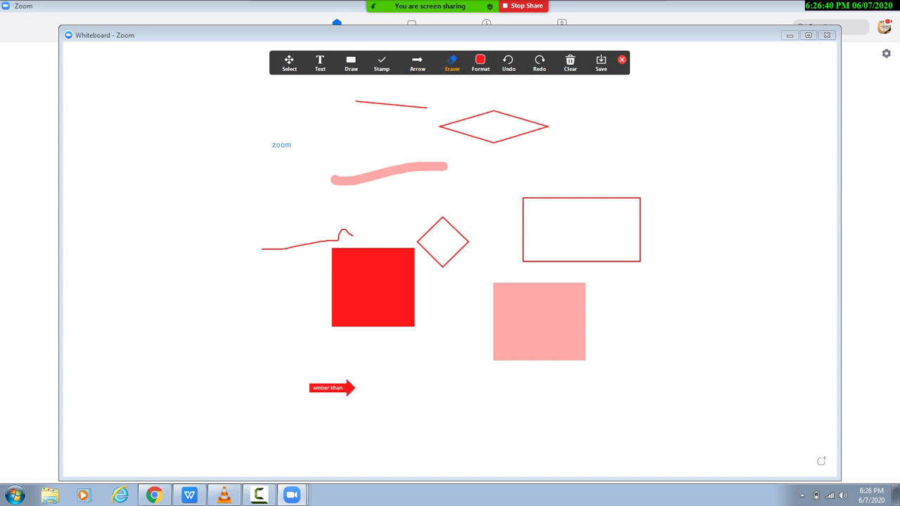
{"action": "left_click", "coordinate": [282, 145]}
{"action": "left_click", "coordinate": [391, 104]}
{"action": "left_click", "coordinate": [483, 141]}
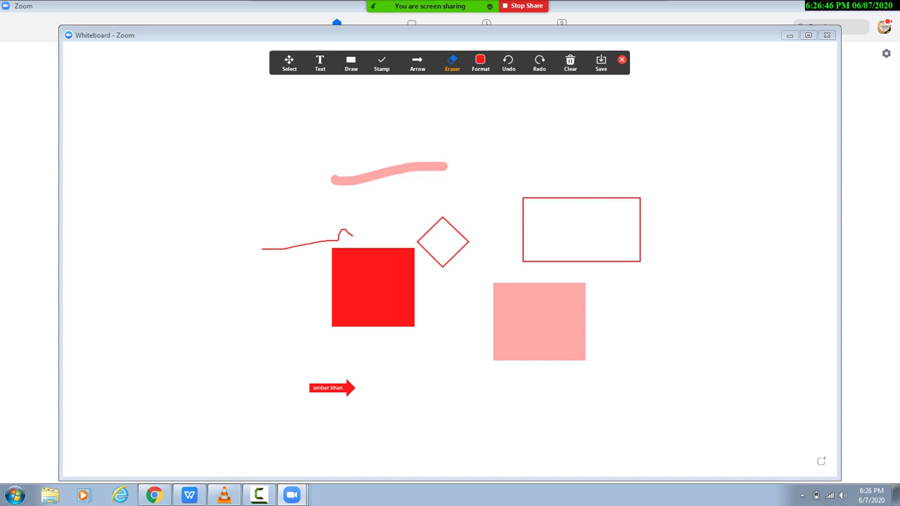
{"action": "left_click", "coordinate": [391, 173]}
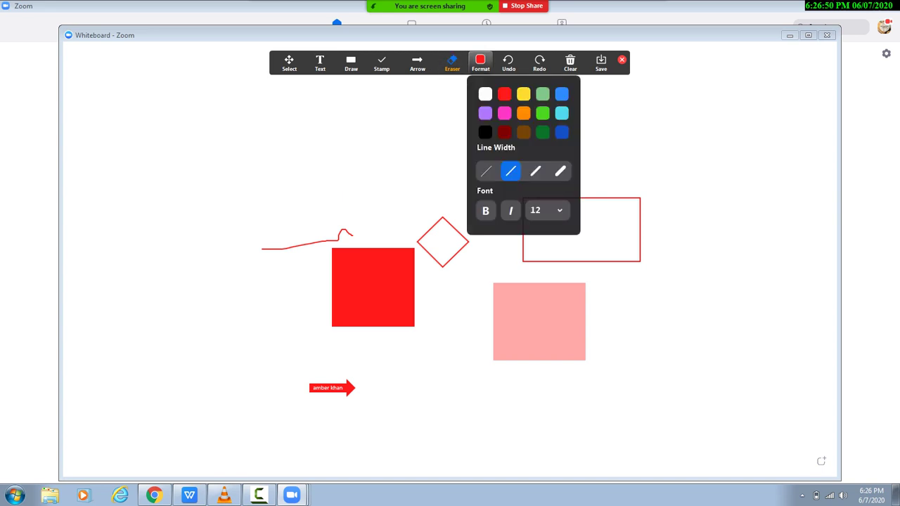
Set the annotation font size to 14, and change it to 36.
{"action": "left_click", "coordinate": [480, 63]}
{"action": "left_click", "coordinate": [480, 63]}
{"action": "left_click", "coordinate": [559, 210]}
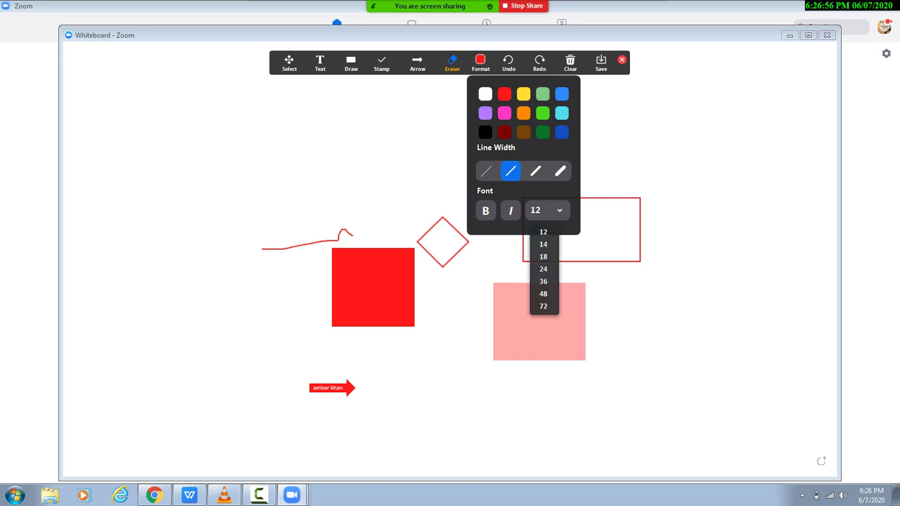
{"action": "left_click", "coordinate": [543, 244]}
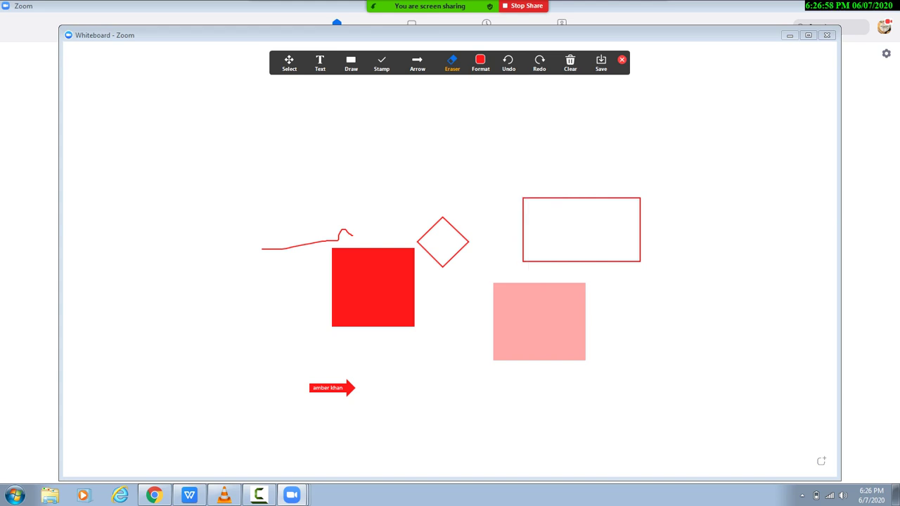
{"action": "left_click", "coordinate": [480, 63]}
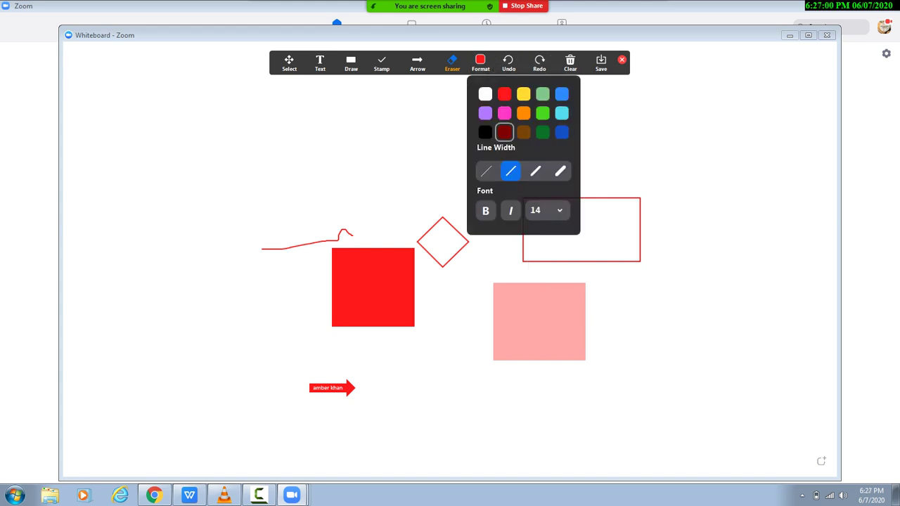
{"action": "left_click", "coordinate": [559, 211]}
{"action": "left_click", "coordinate": [542, 281]}
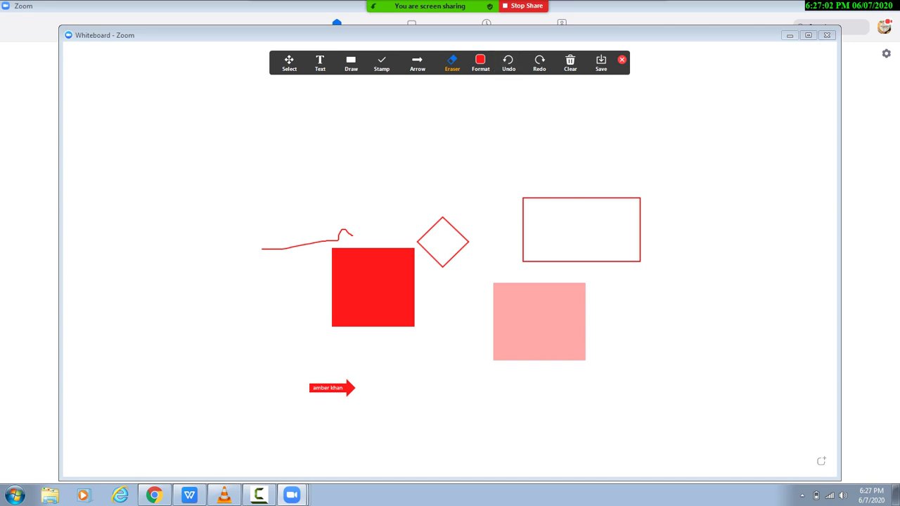
Undo the last two erasures and redo them.
{"action": "left_click", "coordinate": [509, 63]}
{"action": "left_click", "coordinate": [508, 63]}
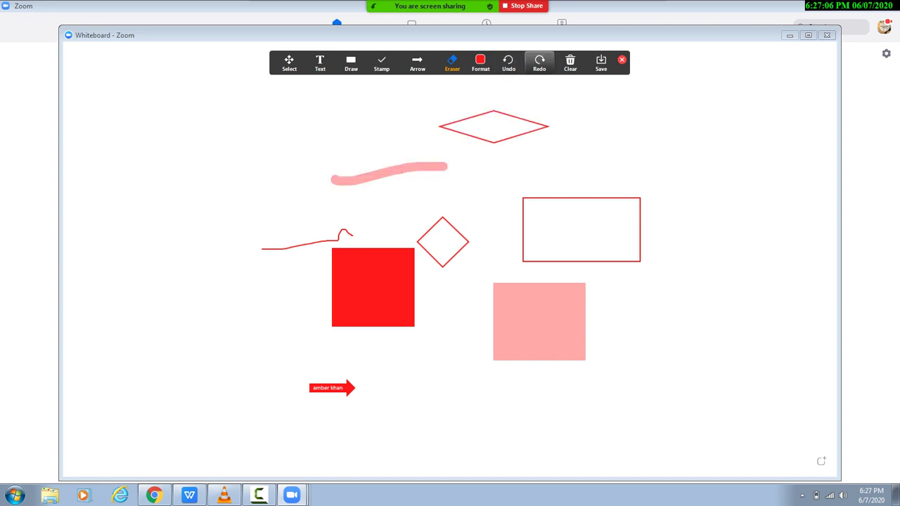
{"action": "left_click", "coordinate": [539, 63]}
{"action": "left_click", "coordinate": [539, 64]}
Clear all drawings from the whiteboard and undo the clearing, doing this twice.
{"action": "left_click", "coordinate": [570, 63]}
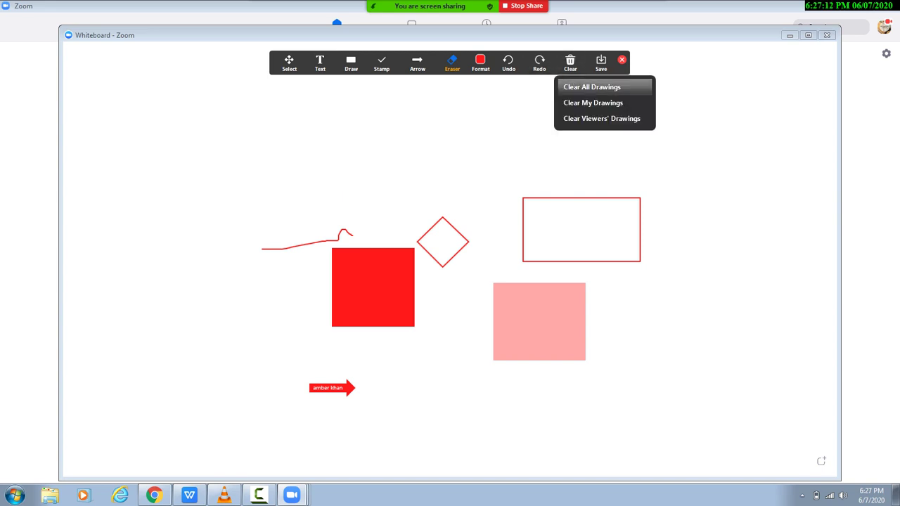
{"action": "left_click", "coordinate": [592, 87]}
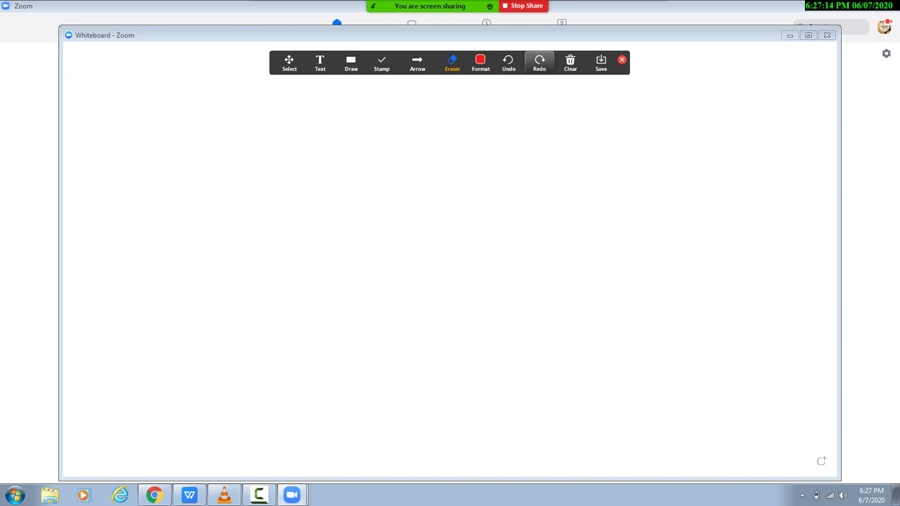
{"action": "left_click", "coordinate": [509, 63]}
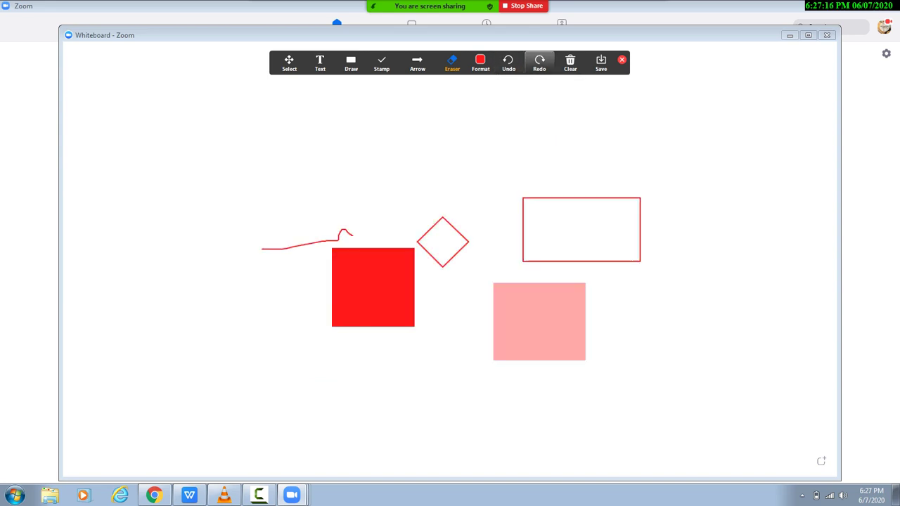
{"action": "left_click", "coordinate": [570, 64]}
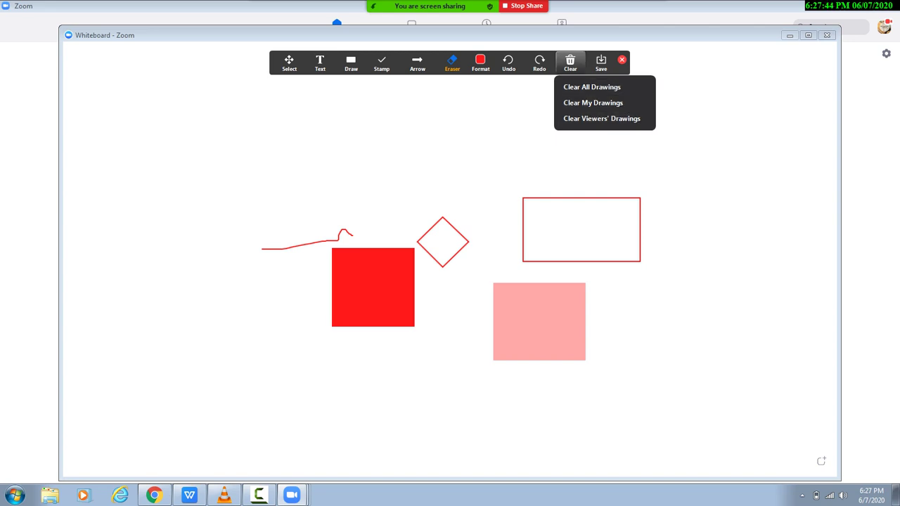
{"action": "left_click", "coordinate": [592, 87]}
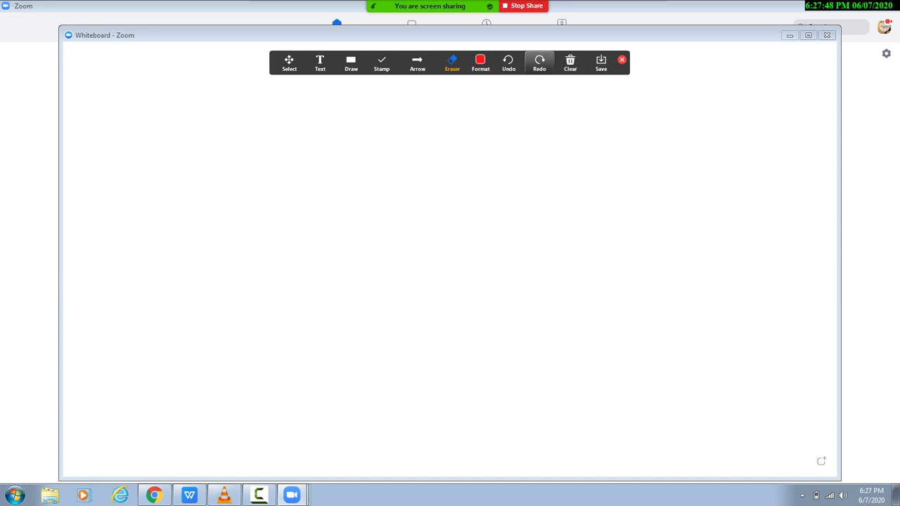
{"action": "left_click", "coordinate": [508, 64]}
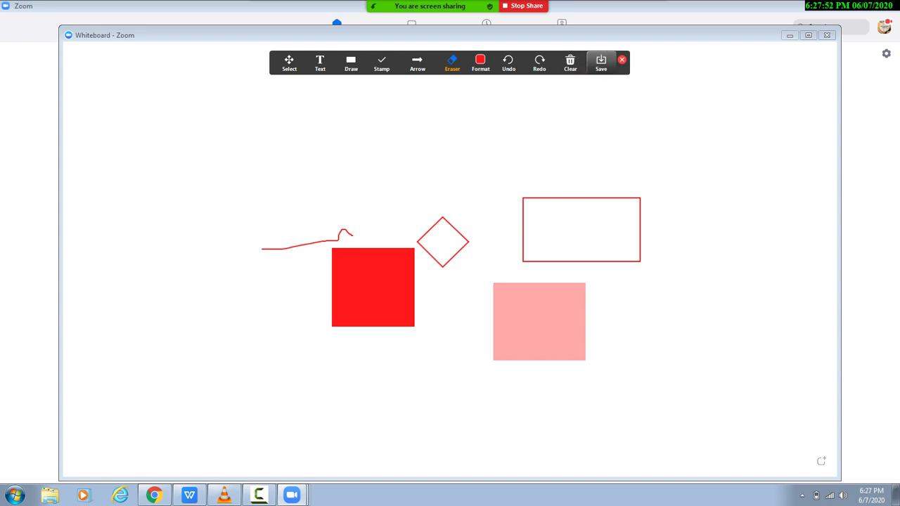
Save the whiteboard as an image and show the saved file in its folder.
{"action": "left_click", "coordinate": [601, 63]}
{"action": "left_click", "coordinate": [601, 64]}
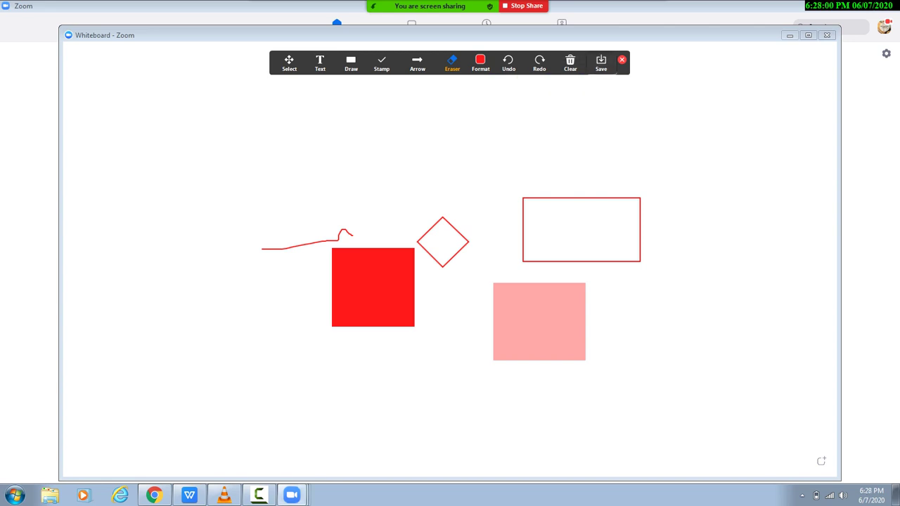
{"action": "left_click", "coordinate": [604, 83]}
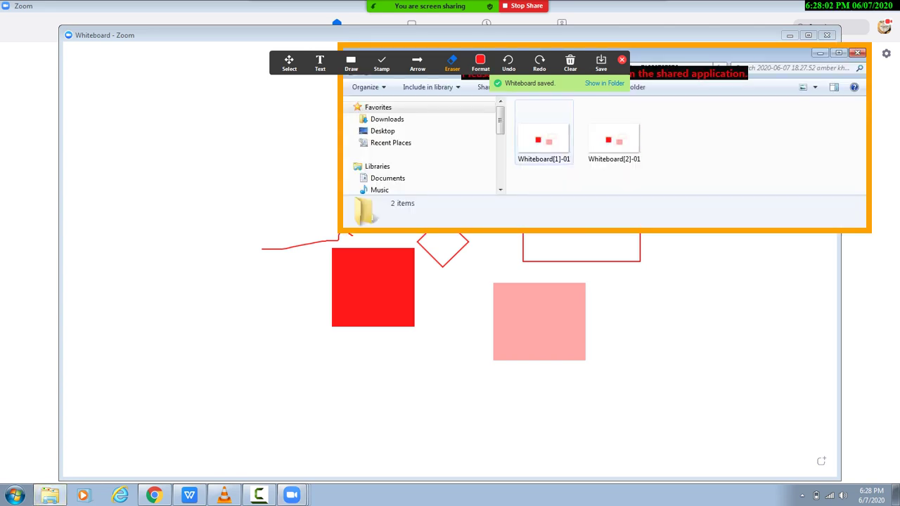
View the saved image Whiteboard[1]-01, and close both the image viewer and the folder window.
{"action": "double_click", "coordinate": [543, 133]}
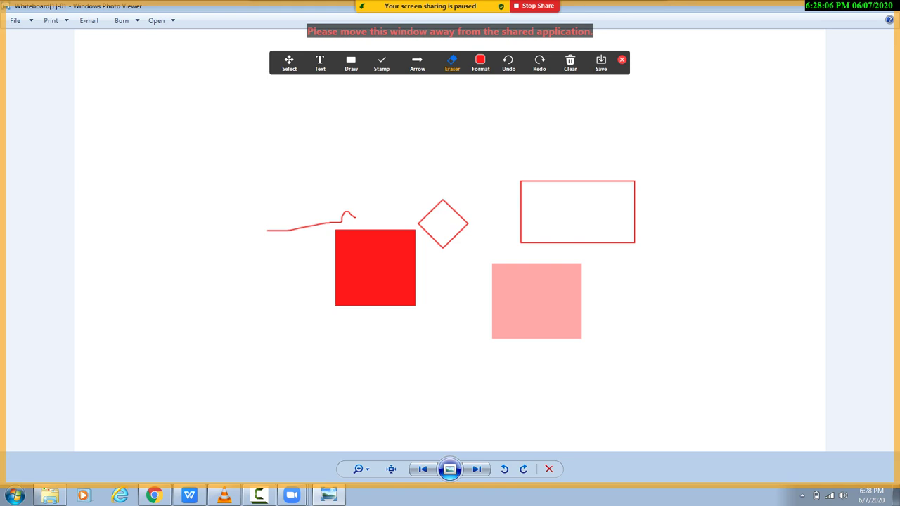
{"action": "left_click", "coordinate": [884, 5]}
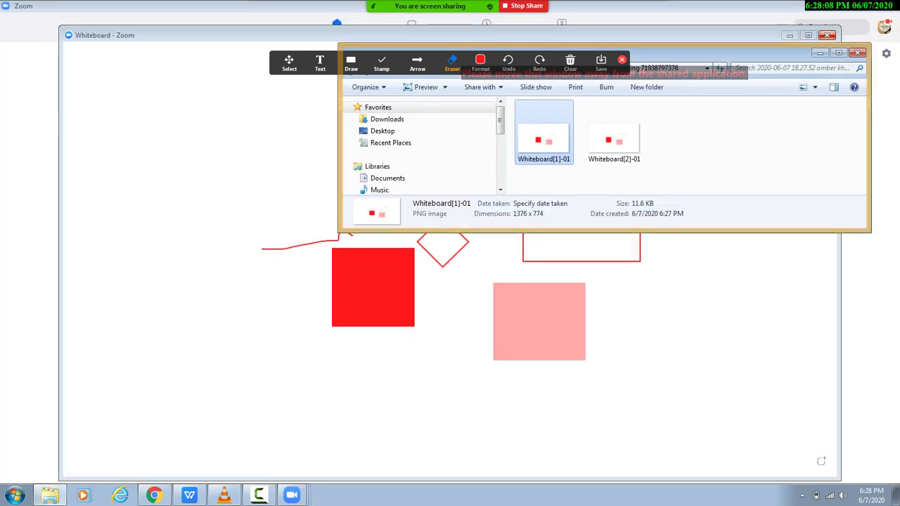
{"action": "key", "text": "alt+F4"}
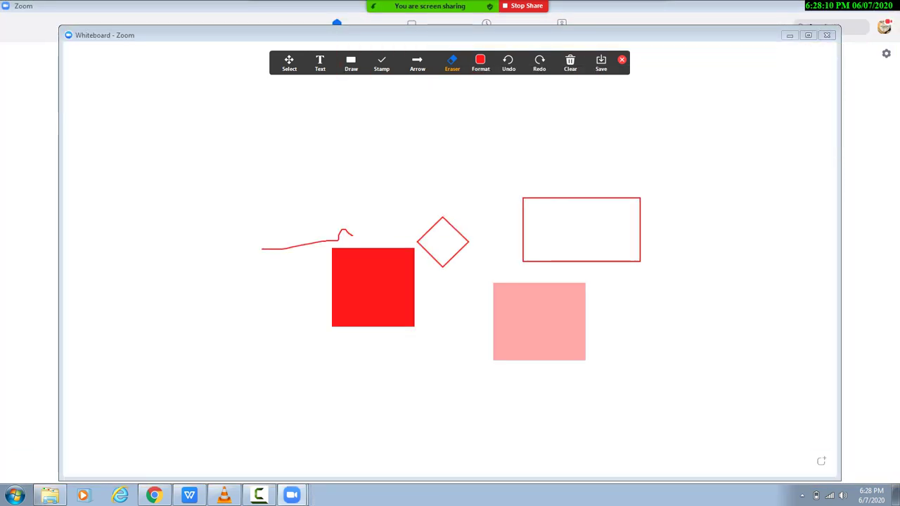
Close the whiteboard's annotation toolbar.
{"action": "left_click", "coordinate": [570, 64]}
{"action": "left_click", "coordinate": [570, 63]}
{"action": "left_click", "coordinate": [622, 59]}
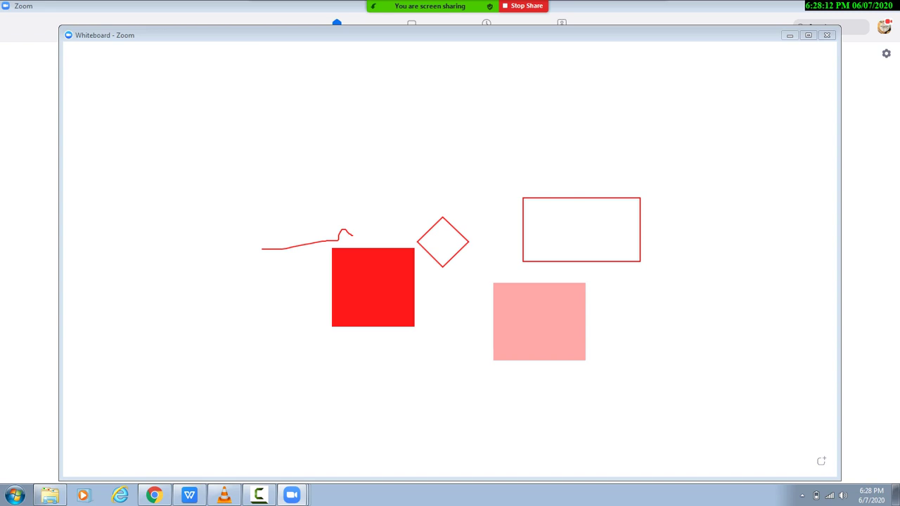
Start a new share using the advanced Portion of Screen option.
{"action": "mouse_move", "coordinate": [402, 6]}
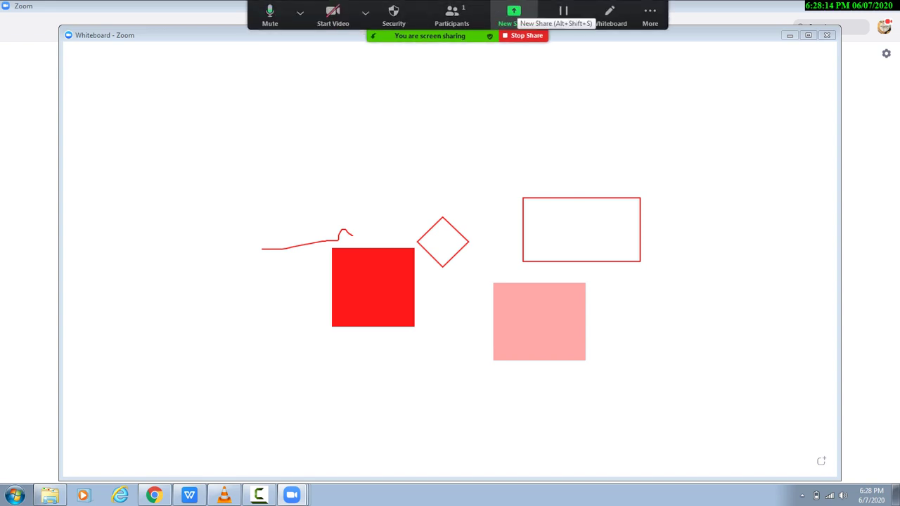
{"action": "left_click", "coordinate": [514, 14]}
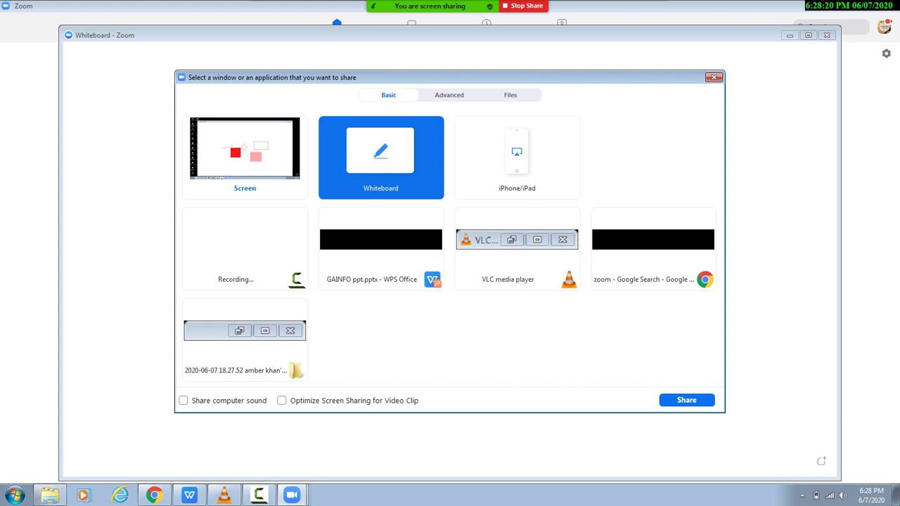
{"action": "left_click", "coordinate": [448, 95]}
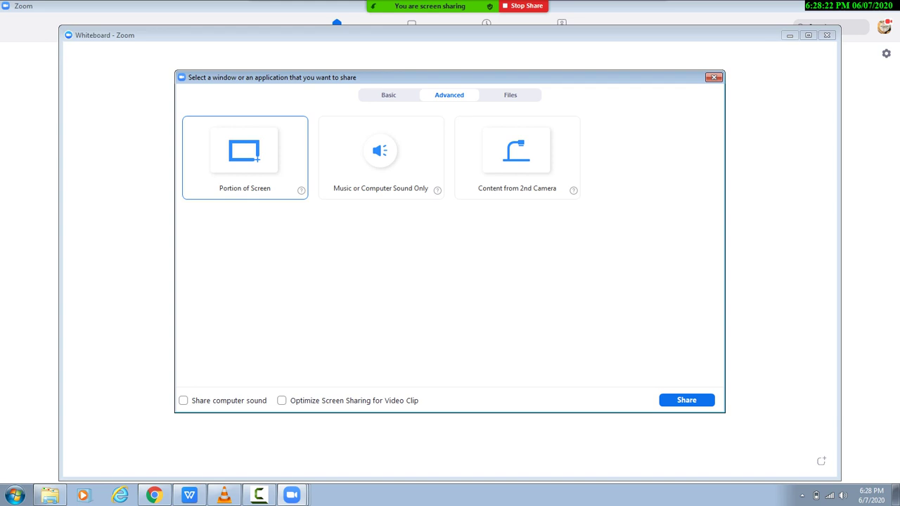
{"action": "left_click", "coordinate": [686, 400]}
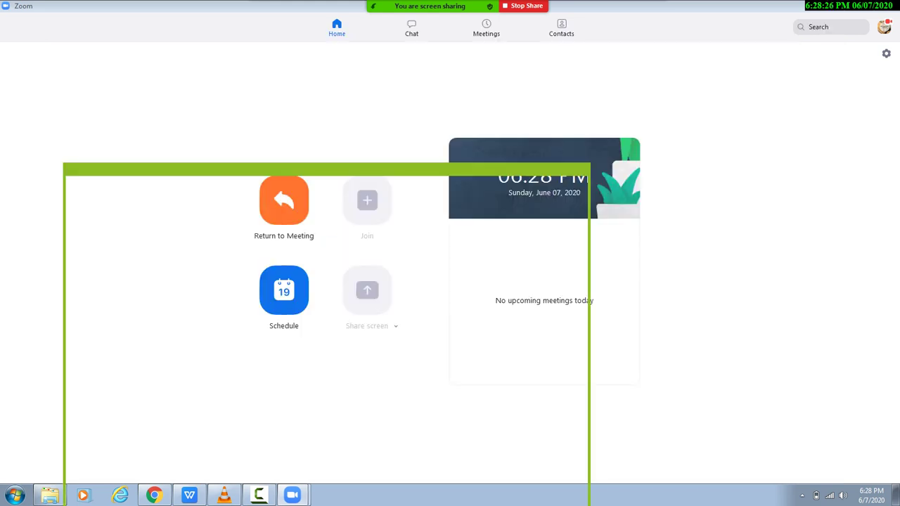
Move the shared-area frame over the home screen's meeting buttons and calendar card, and narrow it by moving its left edge inward.
{"action": "left_click_drag", "start_coordinate": [326, 170], "coordinate": [436, 60]}
{"action": "key", "text": "alt+t"}
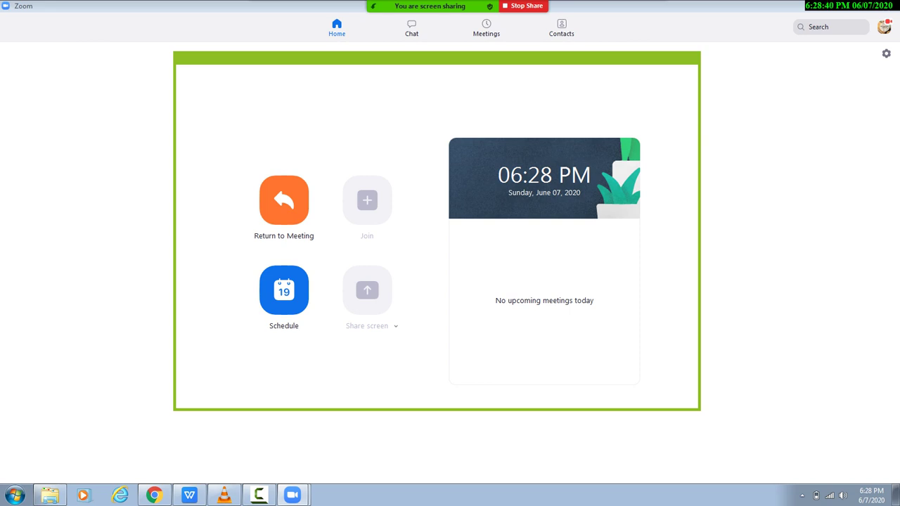
{"action": "mouse_move", "coordinate": [174, 232]}
{"action": "left_mouse_down"}
{"action": "mouse_move", "coordinate": [456, 232]}
{"action": "mouse_move", "coordinate": [179, 232]}
{"action": "left_mouse_up"}
Pause the screen share.
{"action": "key", "text": "alt+t"}
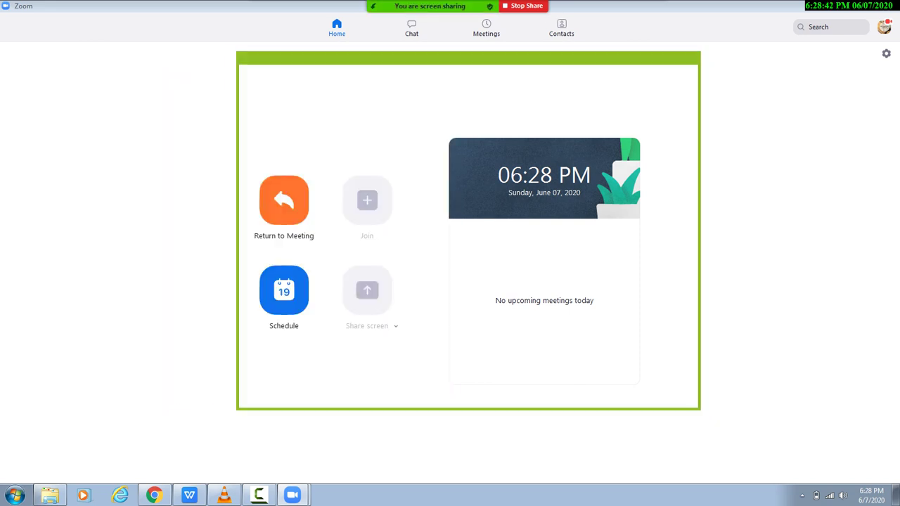
{"action": "key", "text": "alt+t"}
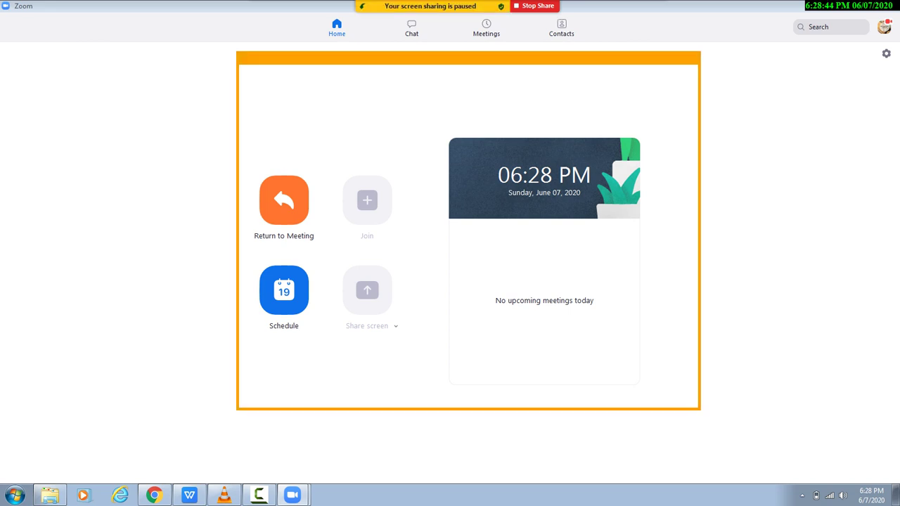
Resume the paused screen share.
{"action": "key", "text": "alt+t"}
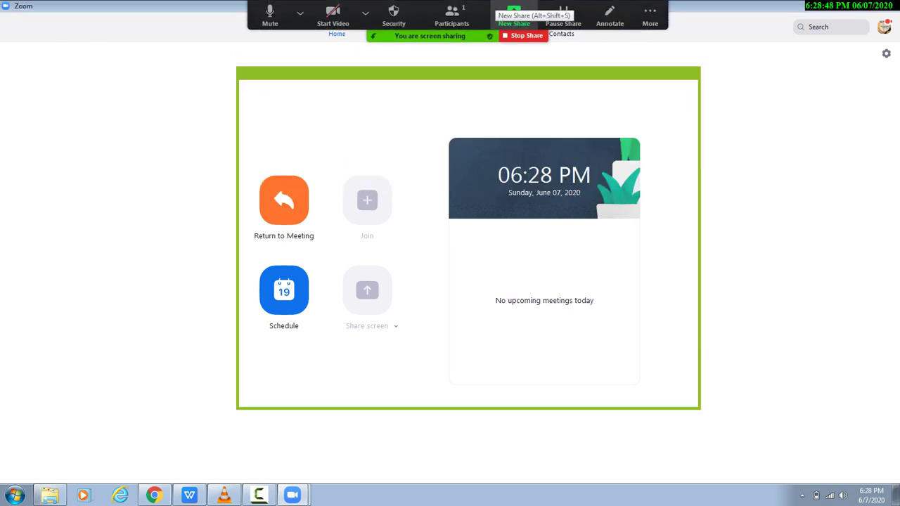
Review the Advanced and Files source options for a new share, and close the selection window without sharing anything.
{"action": "left_click", "coordinate": [514, 15]}
{"action": "left_click", "coordinate": [514, 11]}
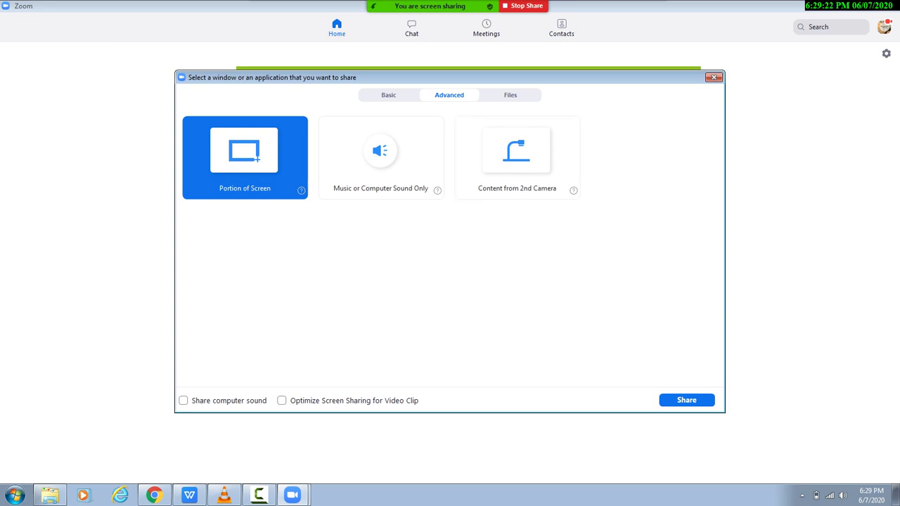
{"action": "left_click", "coordinate": [510, 95]}
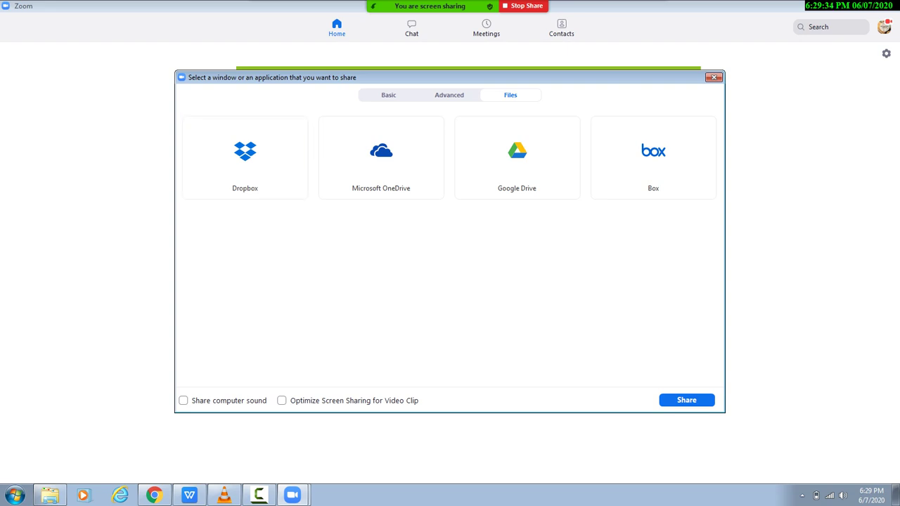
{"action": "left_click", "coordinate": [714, 77]}
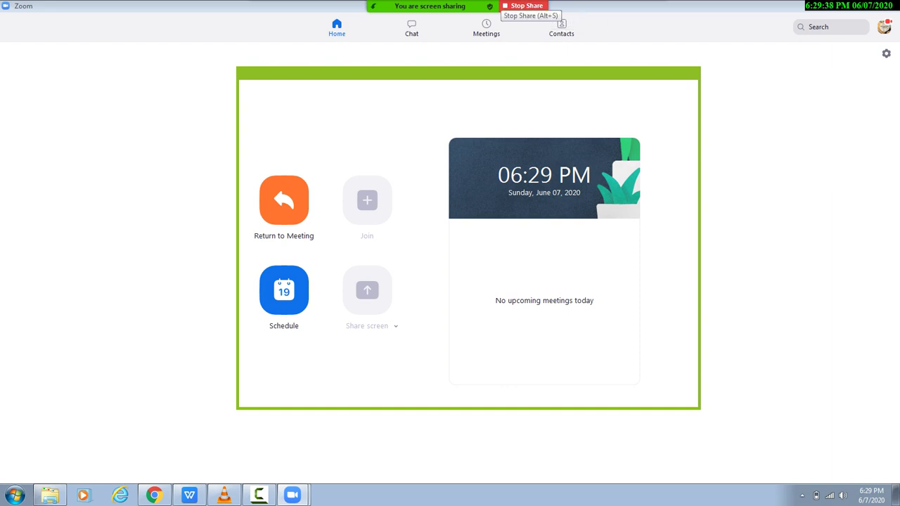
Look over the additional meeting options available during the share and close the list.
{"action": "mouse_move", "coordinate": [505, 5]}
{"action": "left_click", "coordinate": [649, 14]}
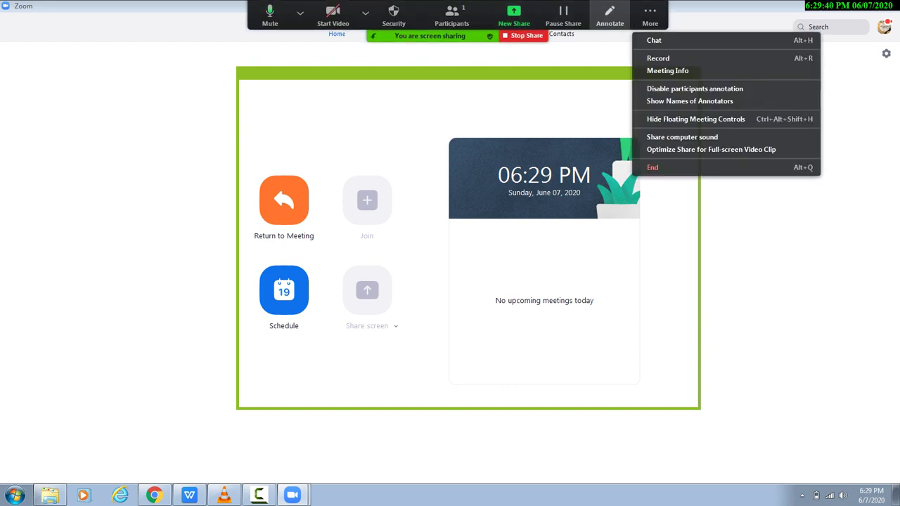
{"action": "left_click", "coordinate": [650, 14]}
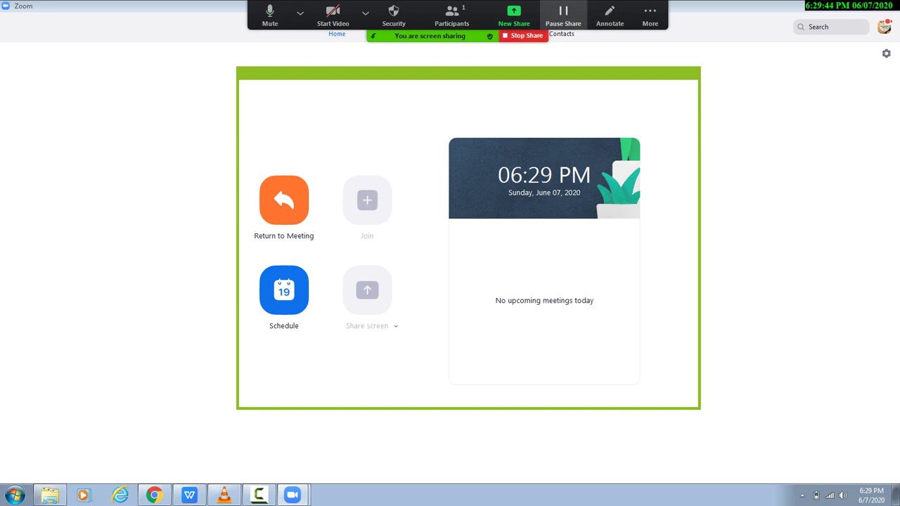
Open the annotation tools for the shared area, and review the Clear choices and the additional meeting options.
{"action": "left_click", "coordinate": [609, 14]}
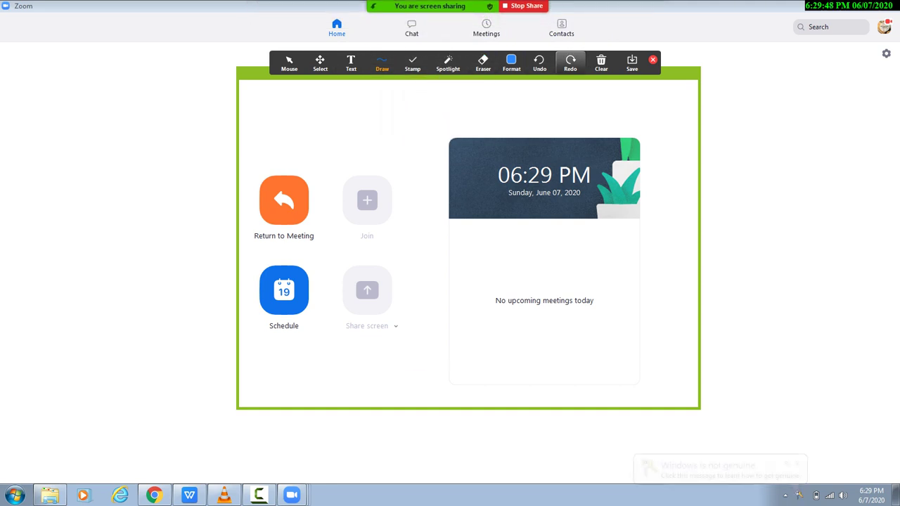
{"action": "mouse_move", "coordinate": [601, 64]}
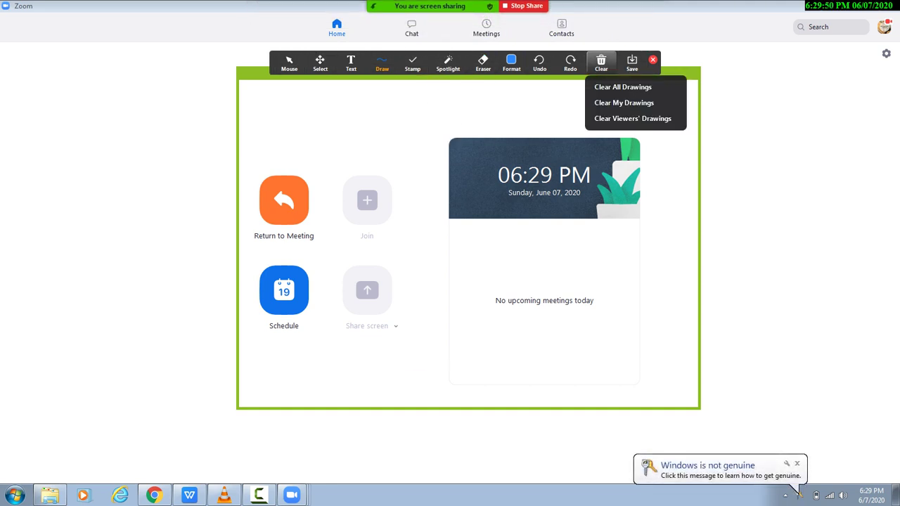
{"action": "mouse_move", "coordinate": [544, 7]}
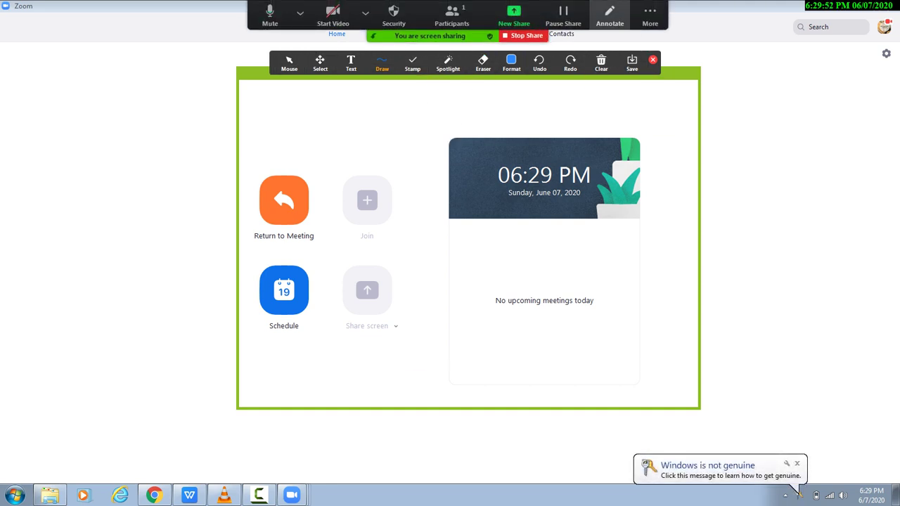
{"action": "left_click", "coordinate": [649, 14]}
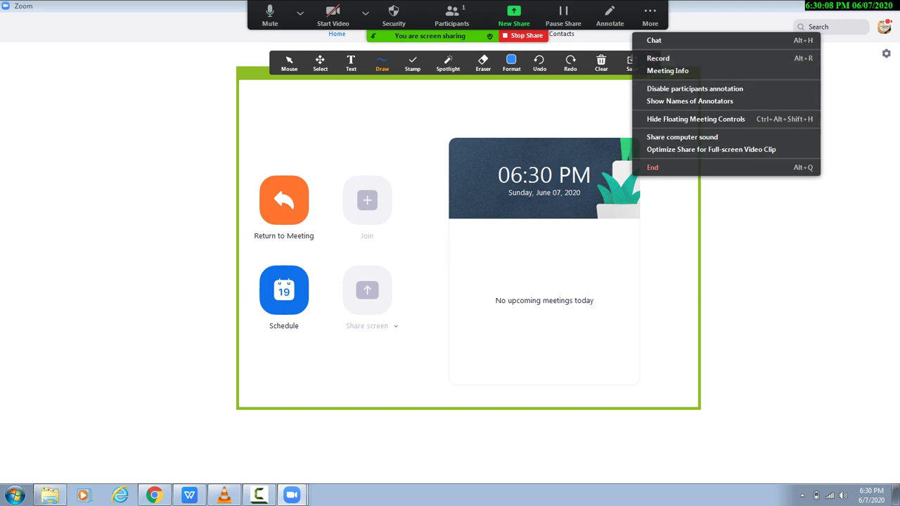
{"action": "key", "text": "Escape"}
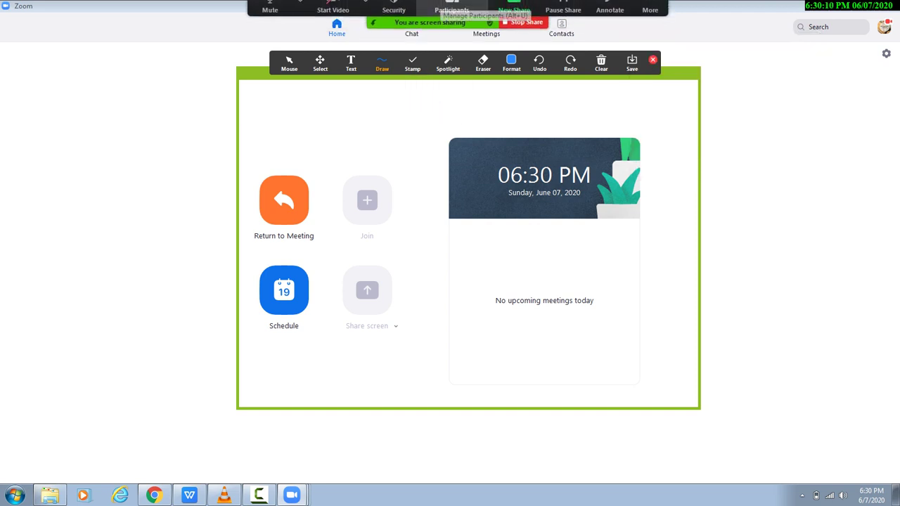
Stop the screen share and end the meeting for all participants.
{"action": "left_click", "coordinate": [526, 35]}
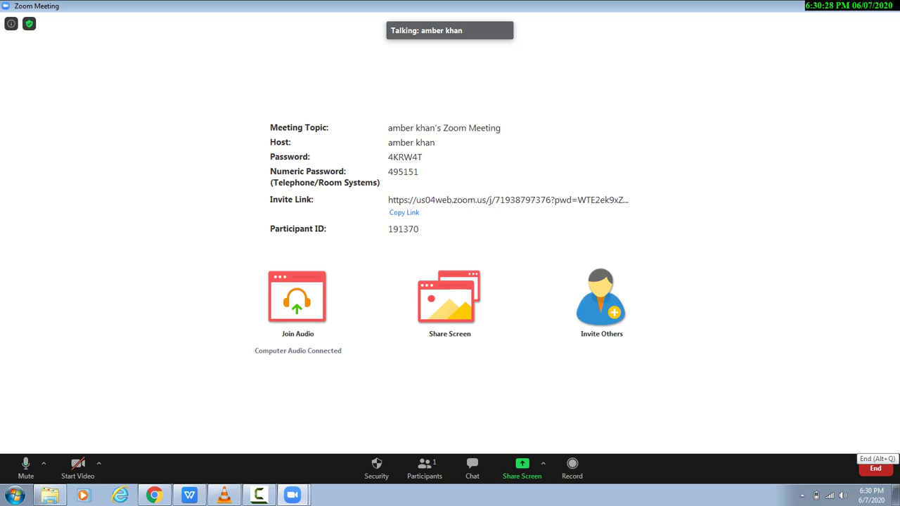
{"action": "left_click", "coordinate": [876, 468]}
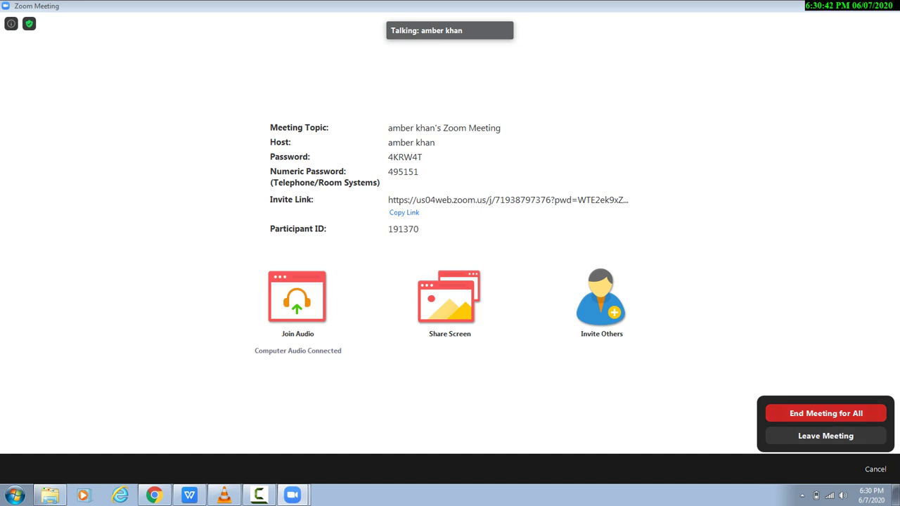
{"action": "left_click", "coordinate": [825, 414]}
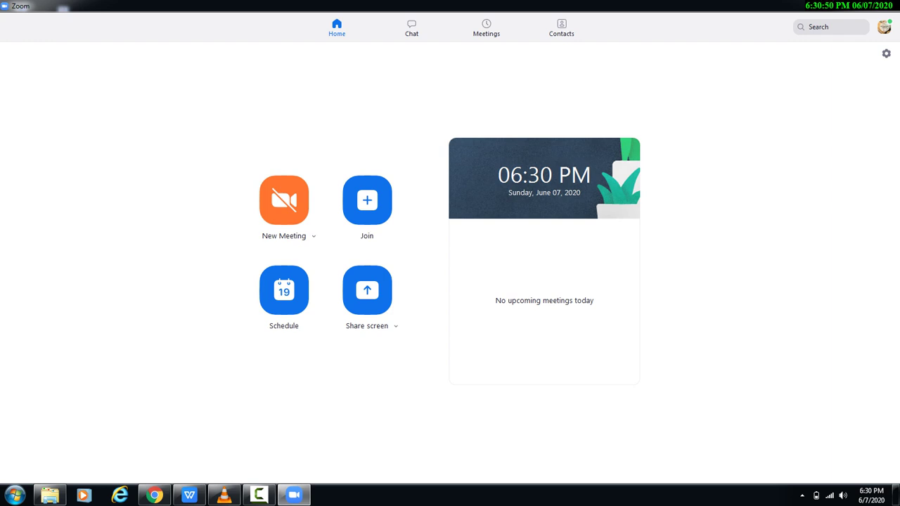
Minimize the Zoom home window and close the folder window holding the saved whiteboard images.
{"action": "left_click", "coordinate": [848, 5]}
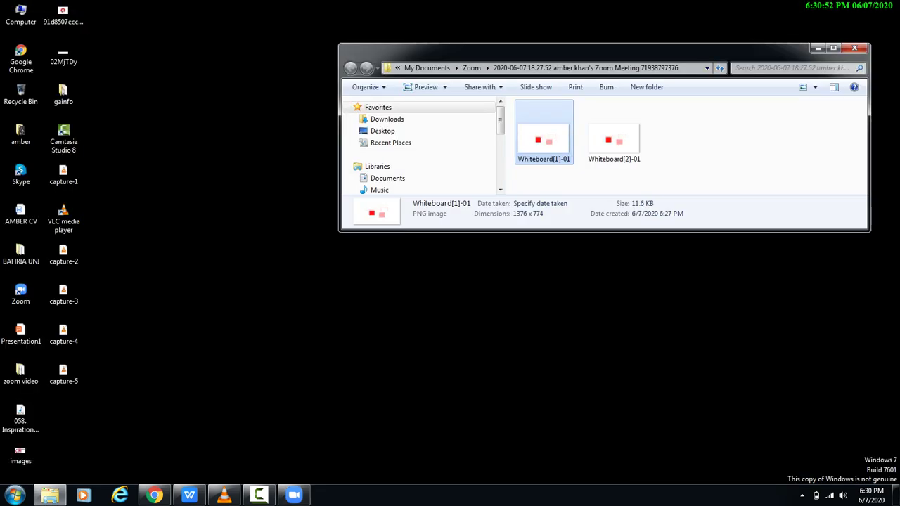
{"action": "left_click", "coordinate": [854, 49]}
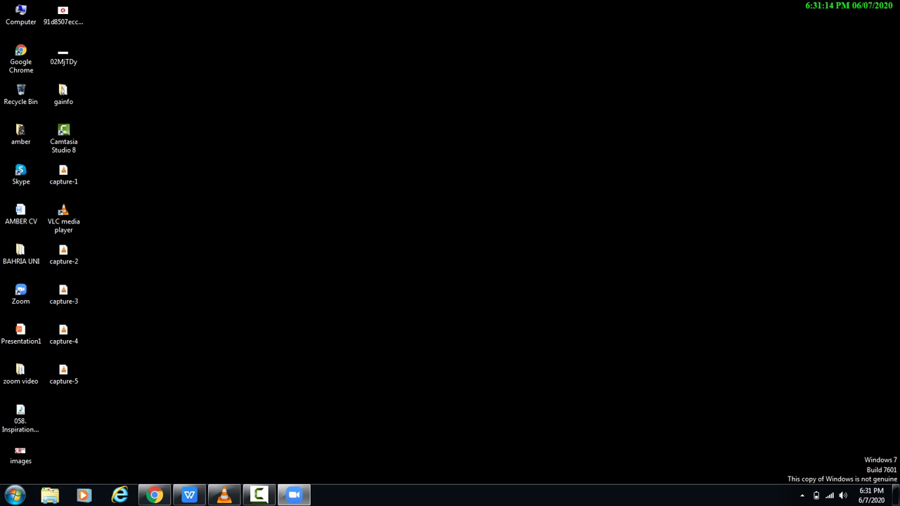
Switch to Camtasia and bring up its recorder controls.
{"action": "mouse_move", "coordinate": [258, 495]}
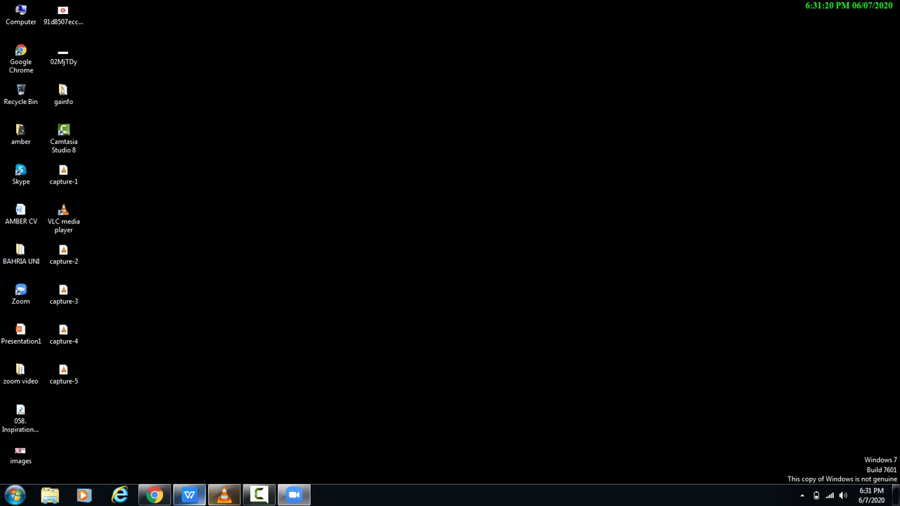
{"action": "left_click", "coordinate": [258, 495]}
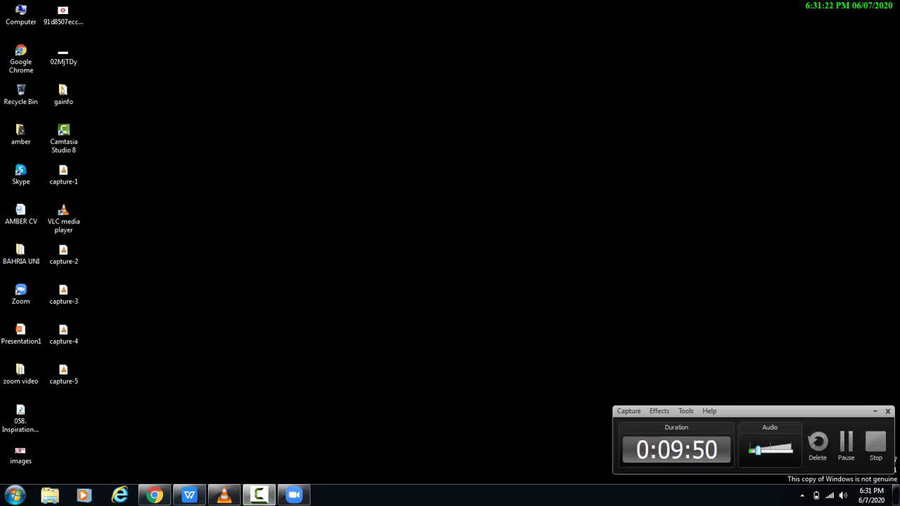